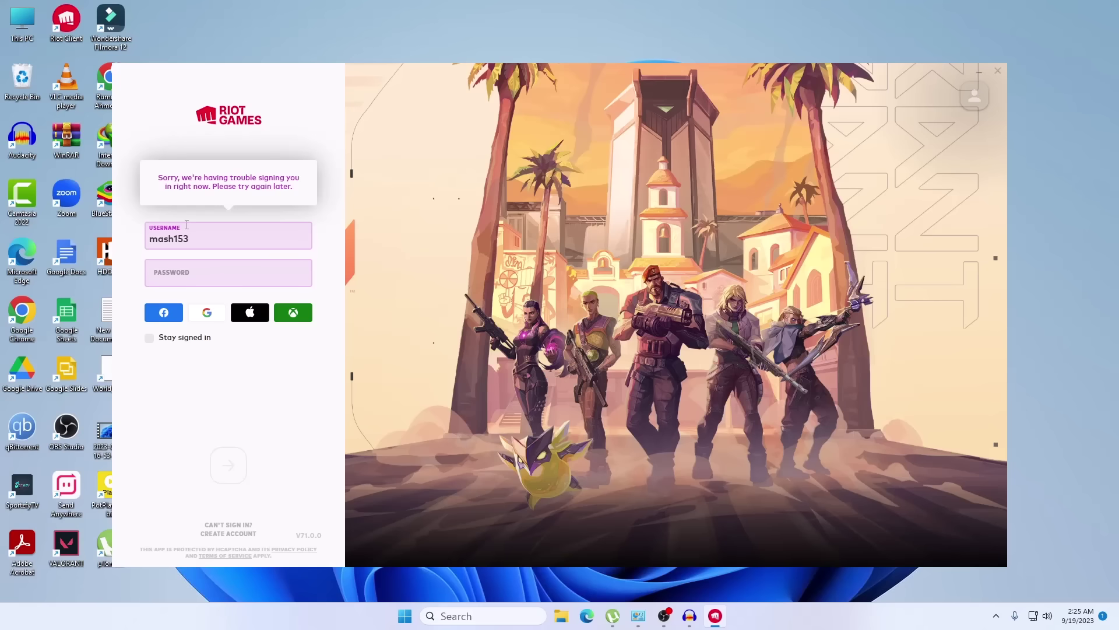
- Re-enter the Riot Client password and retry signing in, which fails again
left_click(168, 272)
type("•••")
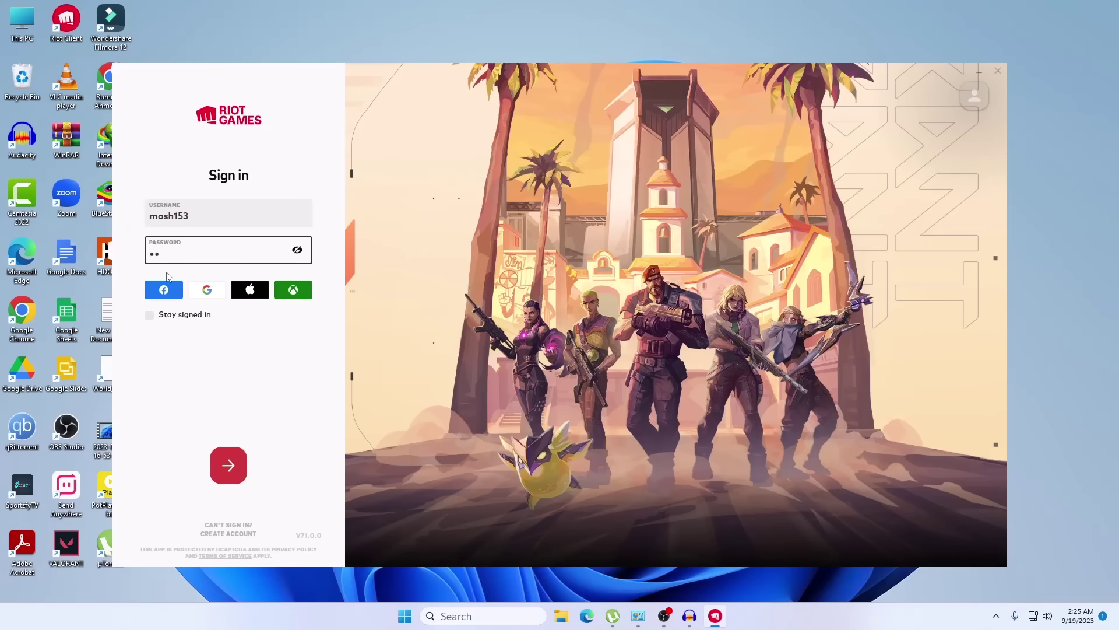
type("•••")
key("BackSpace")
key("BackSpace")
key("BackSpace")
key("BackSpace")
key("BackSpace")
key("BackSpace")
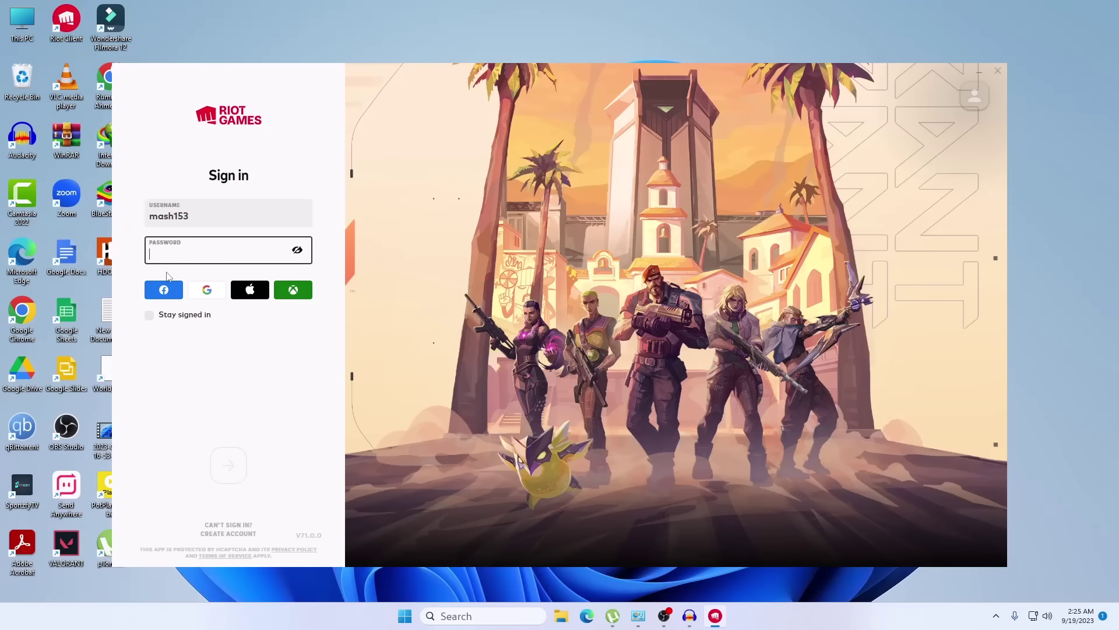
type("•••••••••")
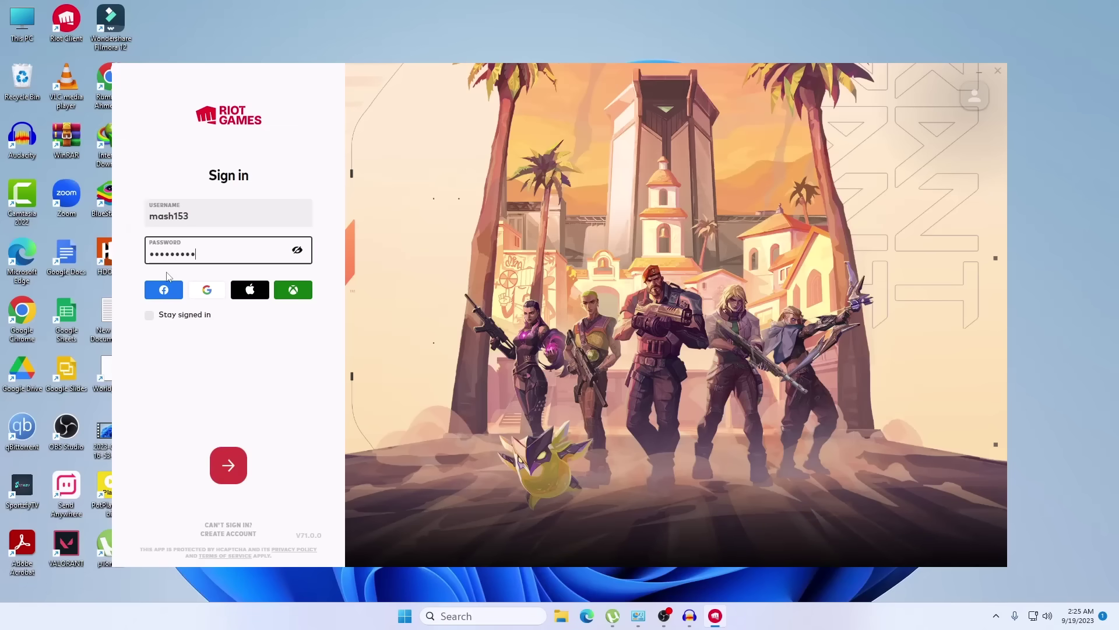
key("Return")
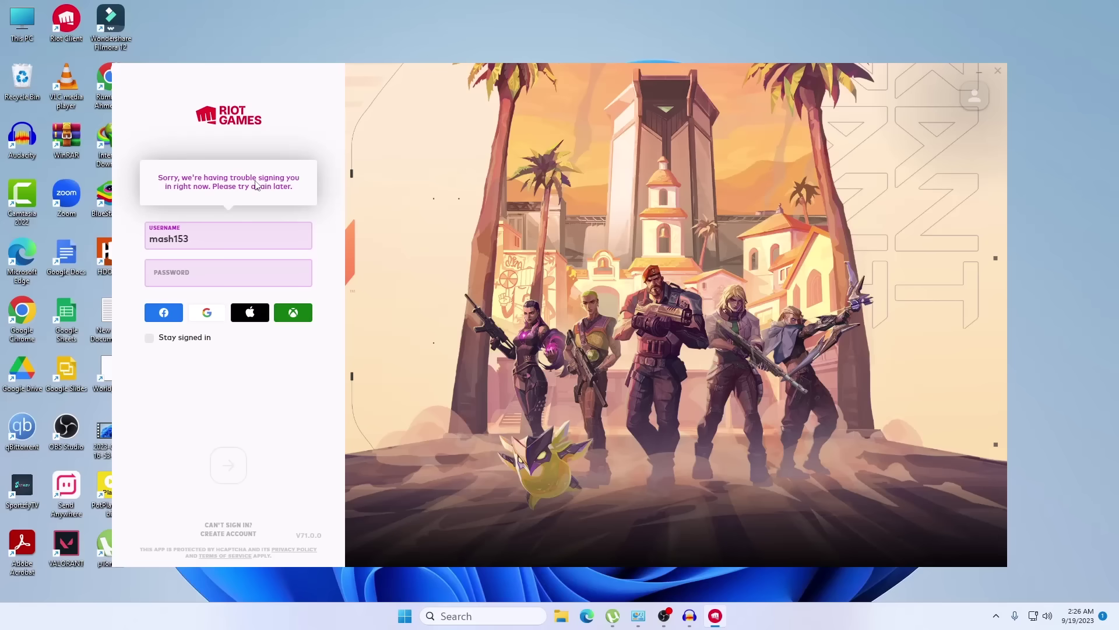
- Go from Control Panel through Network and Internet and Network and Sharing Center to the adapter list
left_click(490, 614)
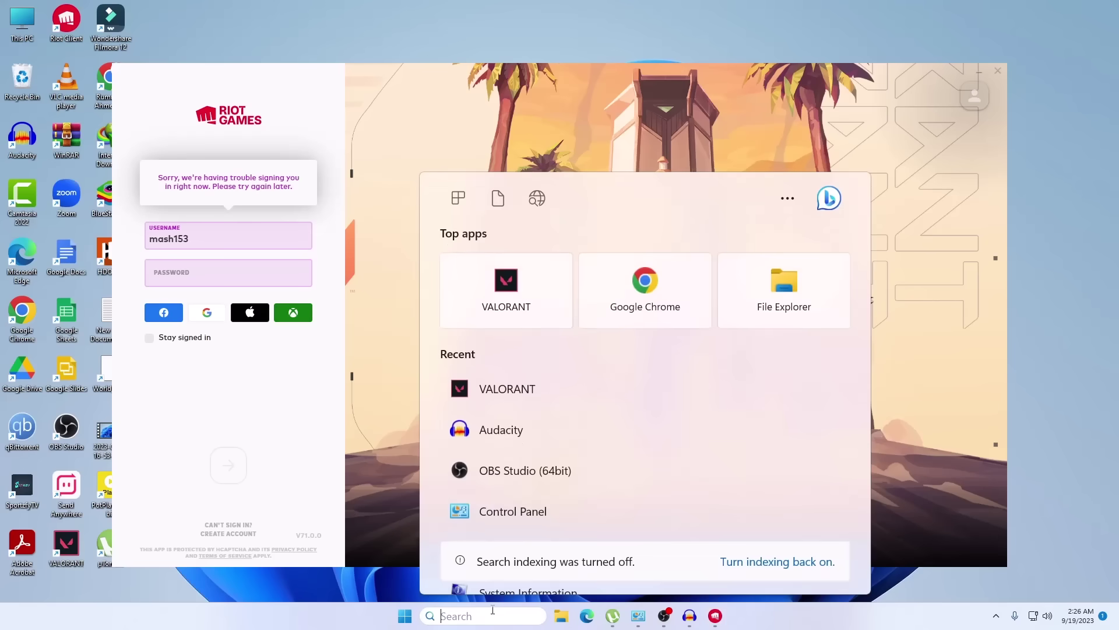
type("contro")
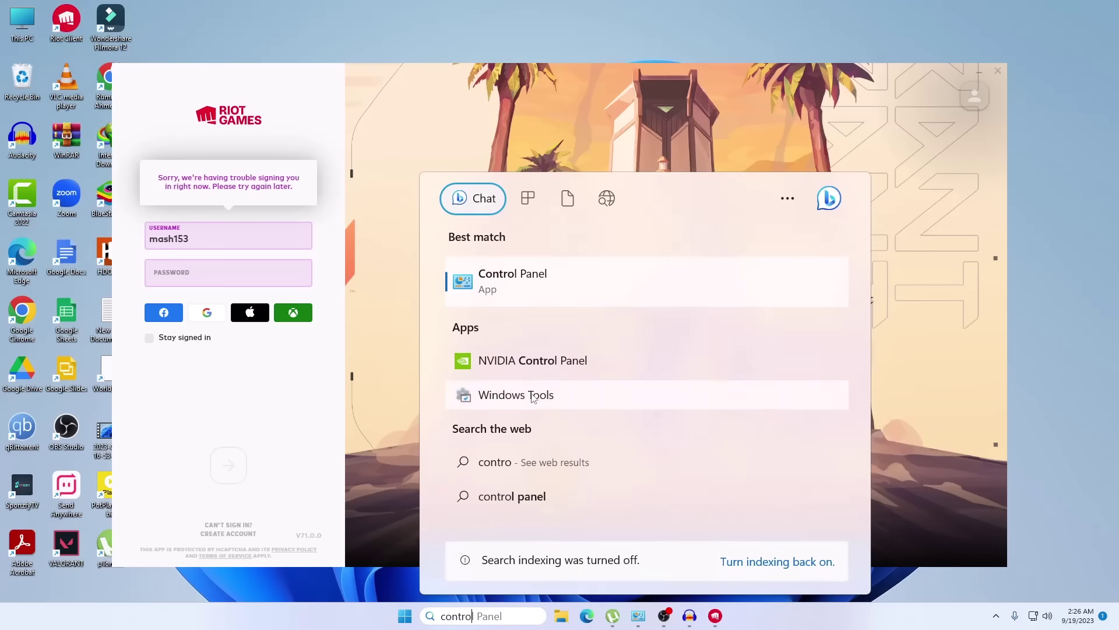
left_click(507, 299)
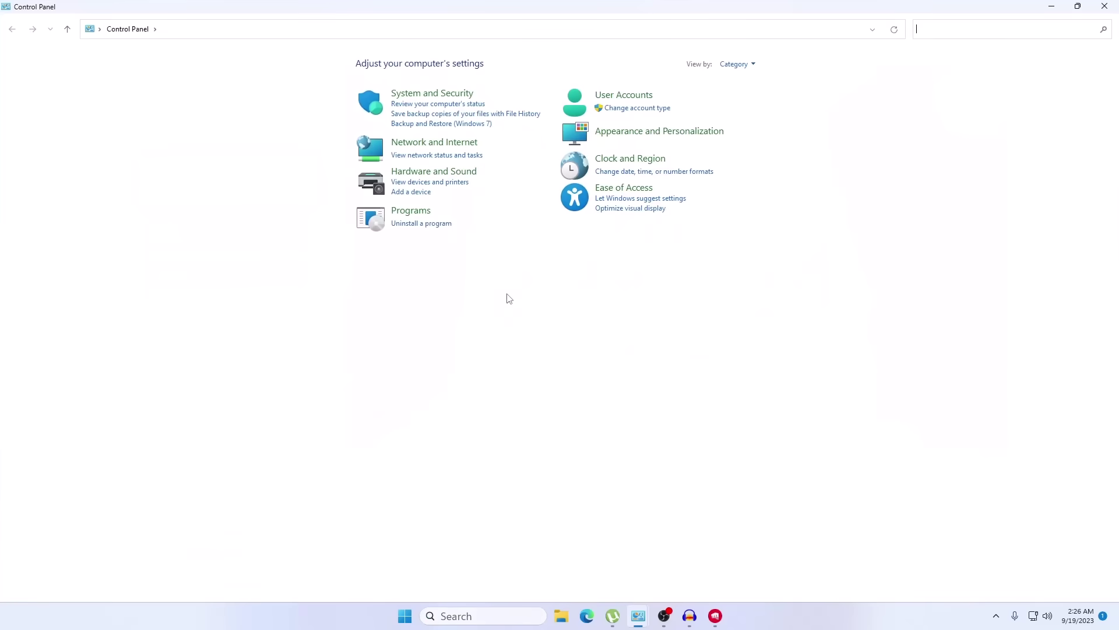
left_click(431, 147)
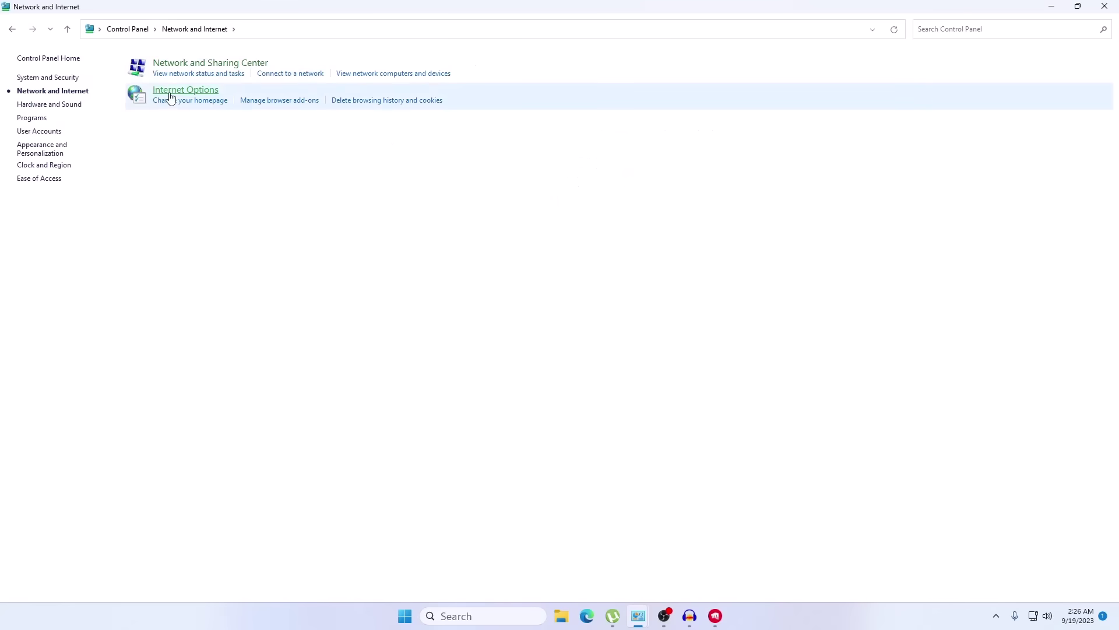
left_click(173, 65)
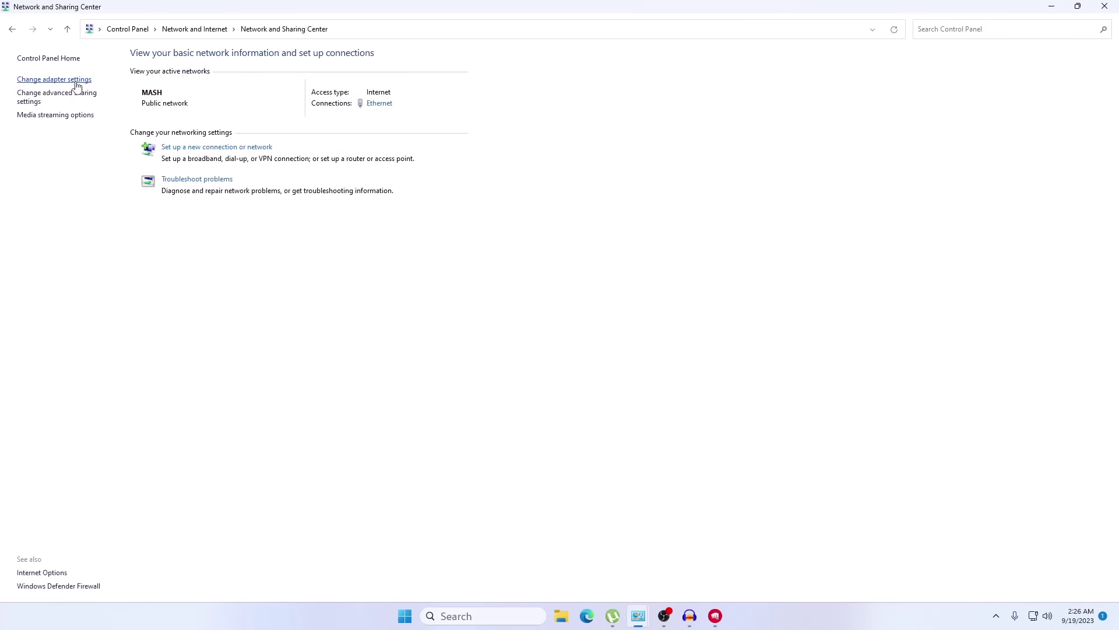
left_click(77, 81)
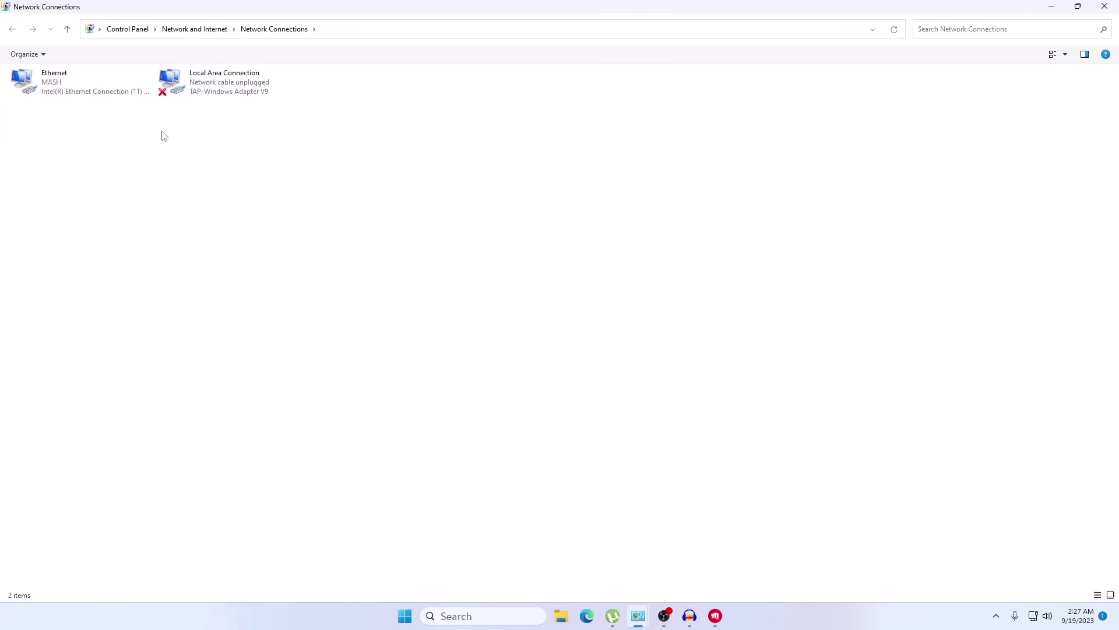
- Set the Ethernet adapter's IPv4 DNS servers to 1.1.1.1 and 1.0.0.1
right_click(70, 82)
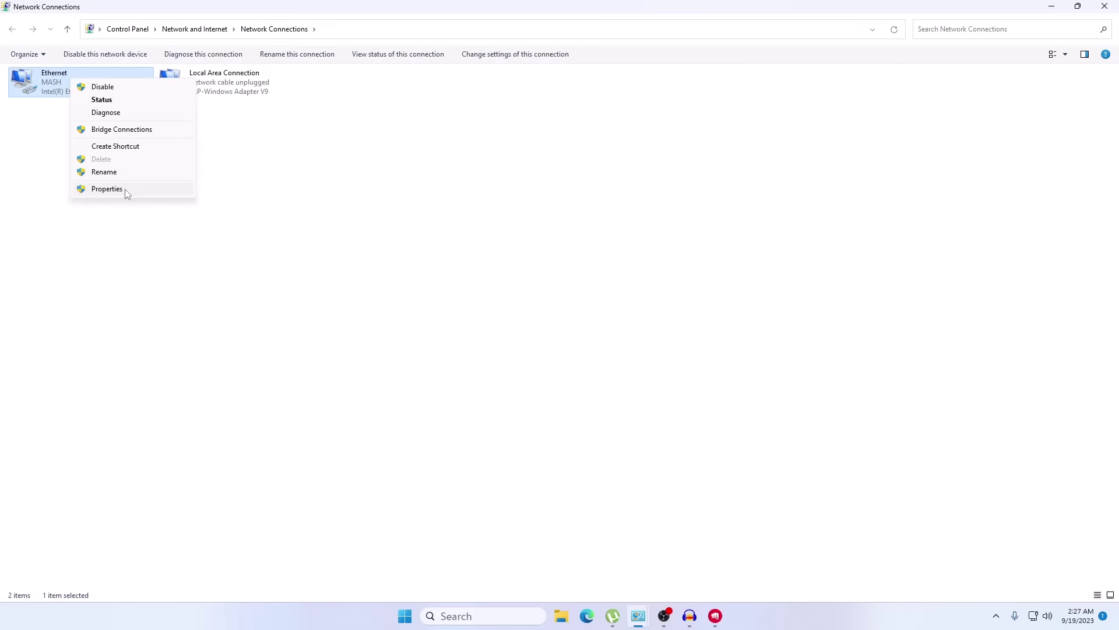
left_click(125, 190)
left_click(106, 188)
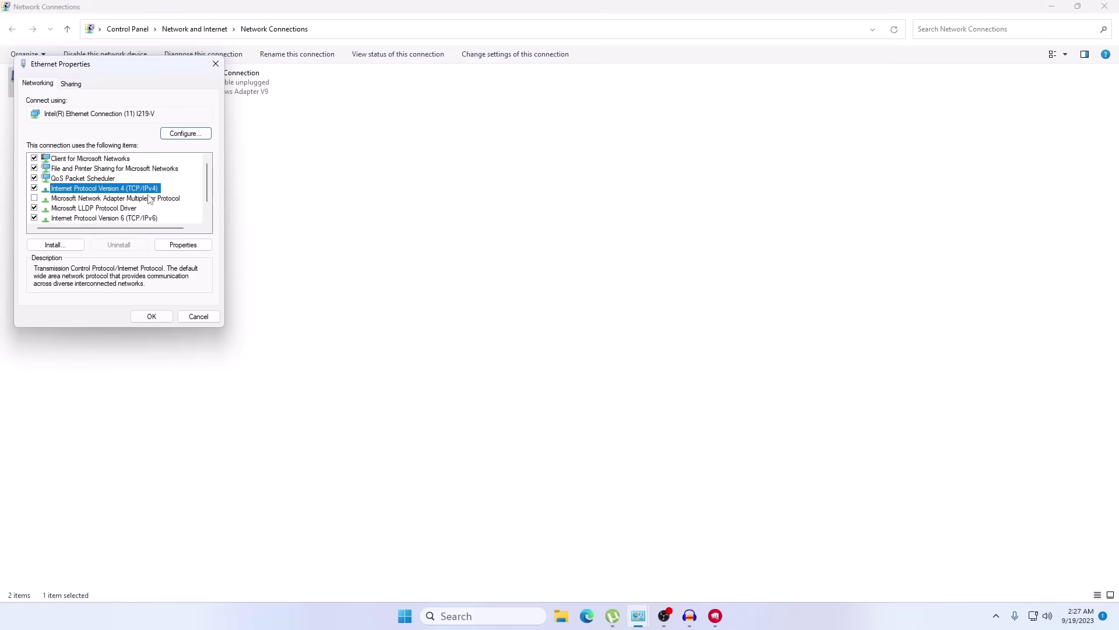
left_click(184, 246)
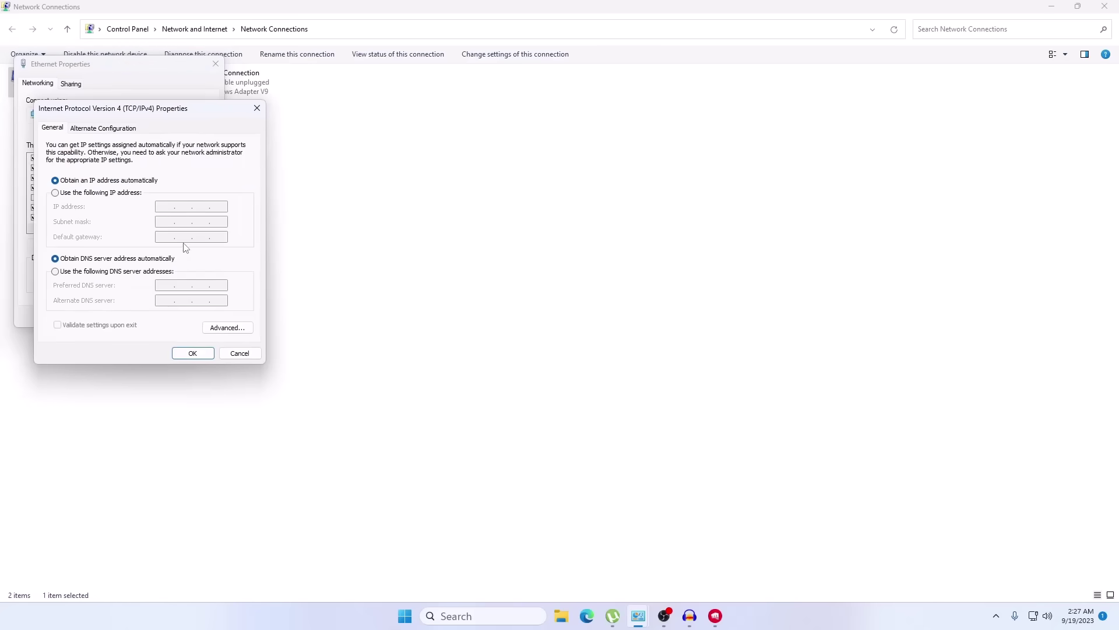
left_click(61, 271)
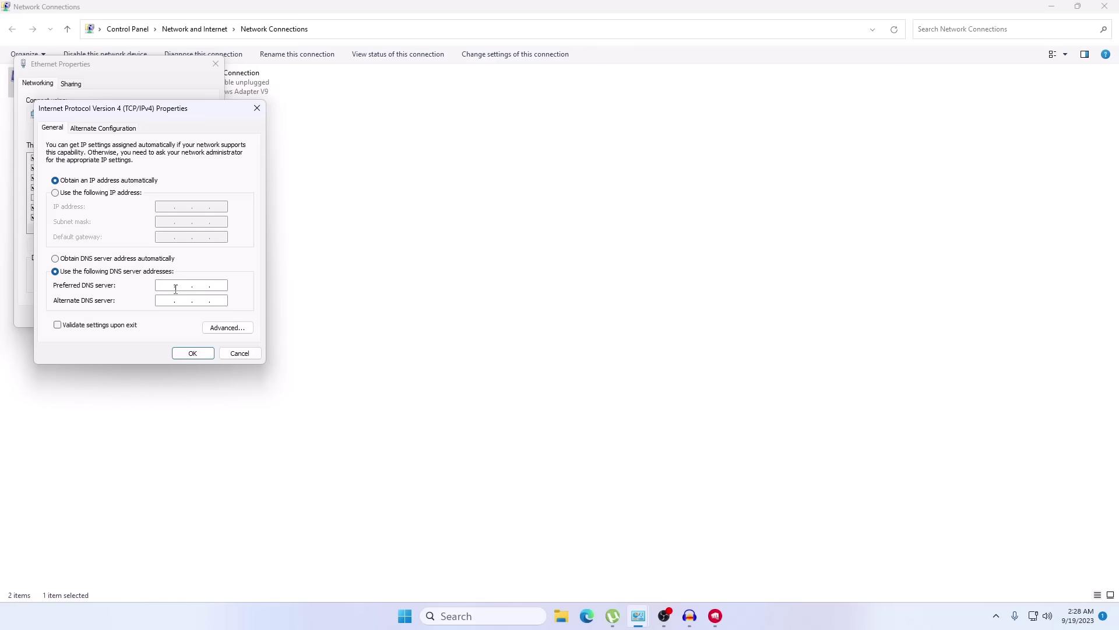
type("1.")
type("1.1.")
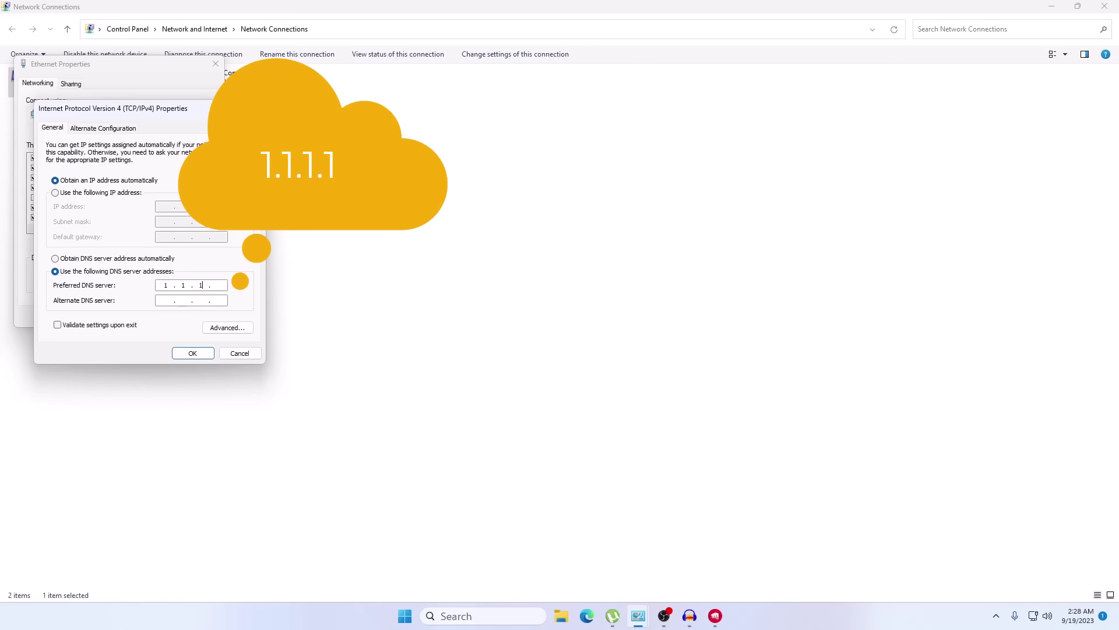
type("1")
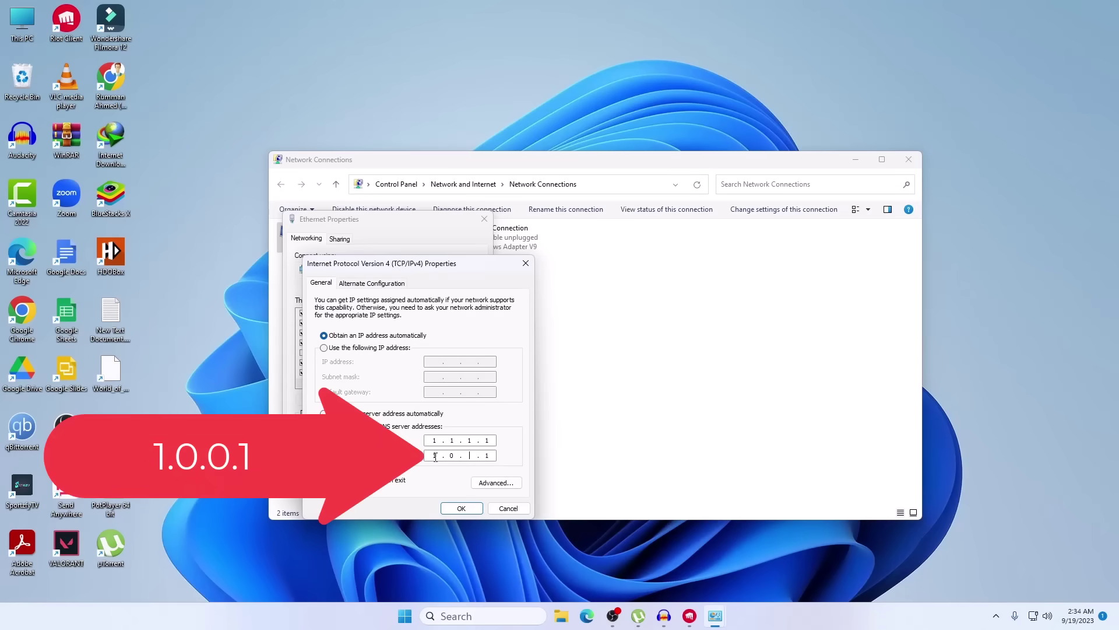
left_click(462, 508)
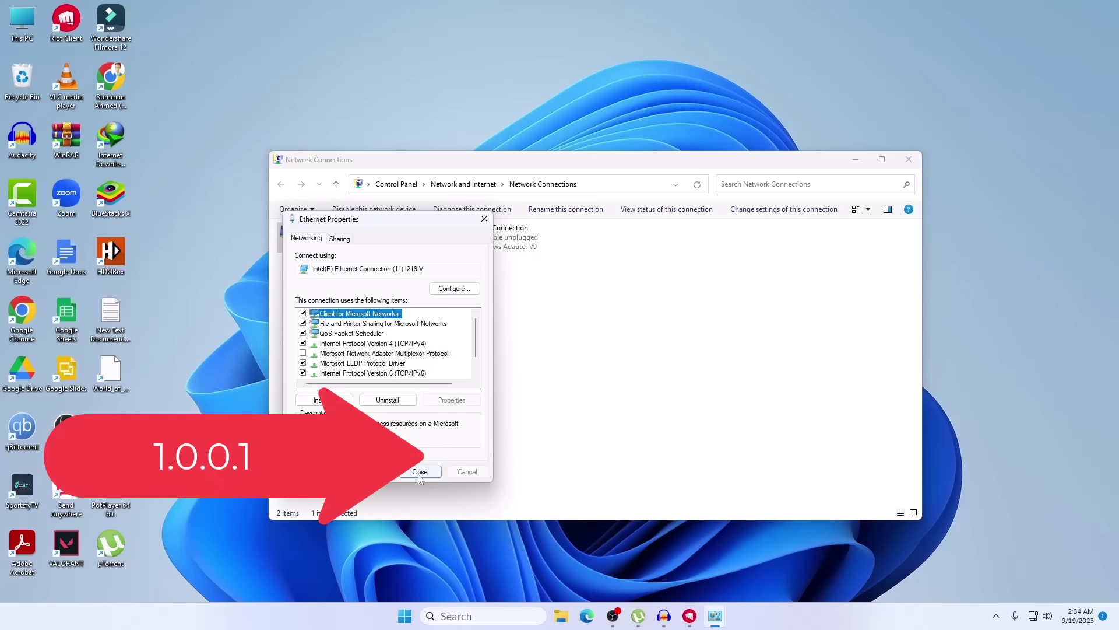
- Enter manual preferred and alternate Cloudflare IPv6 DNS servers for the Ethernet adapter and save them
left_click(418, 473)
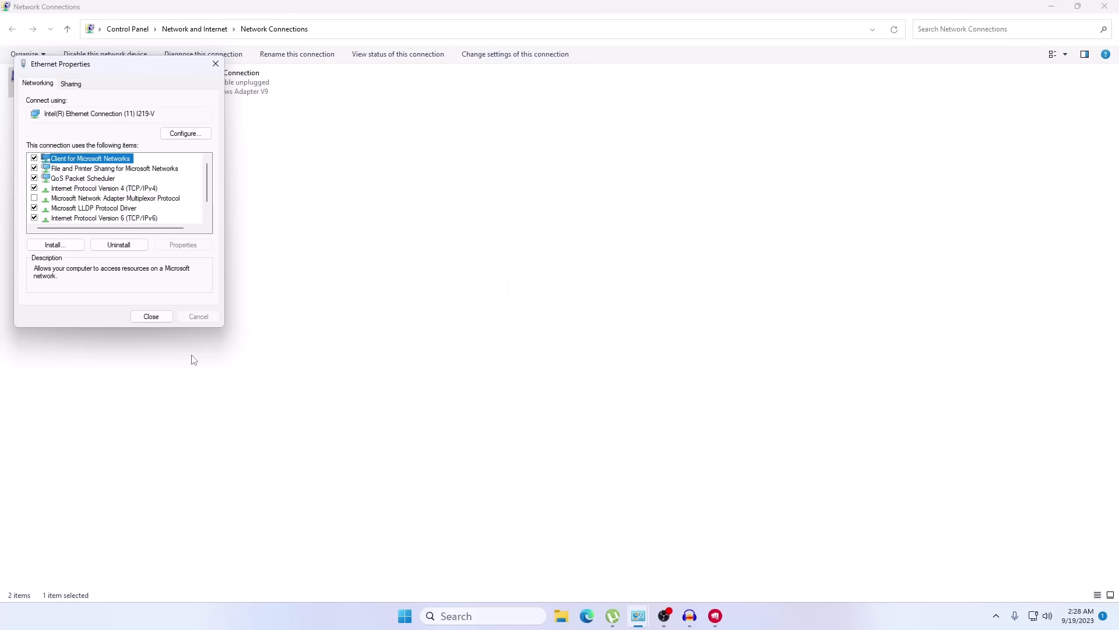
mouse_move(95, 221)
left_click(95, 218)
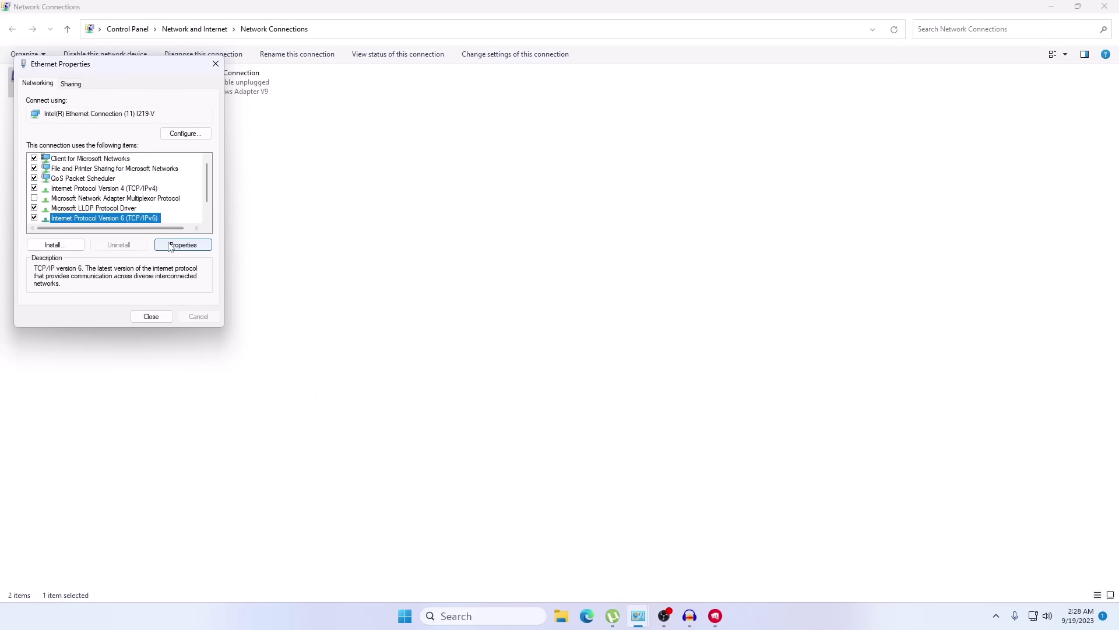
left_click(183, 245)
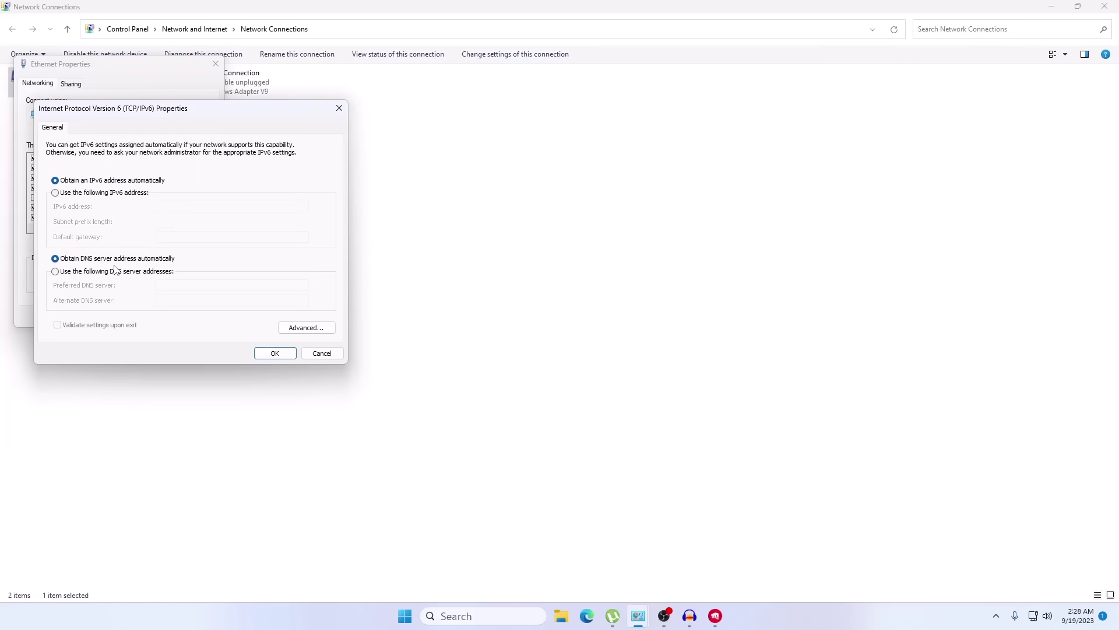
left_click(104, 273)
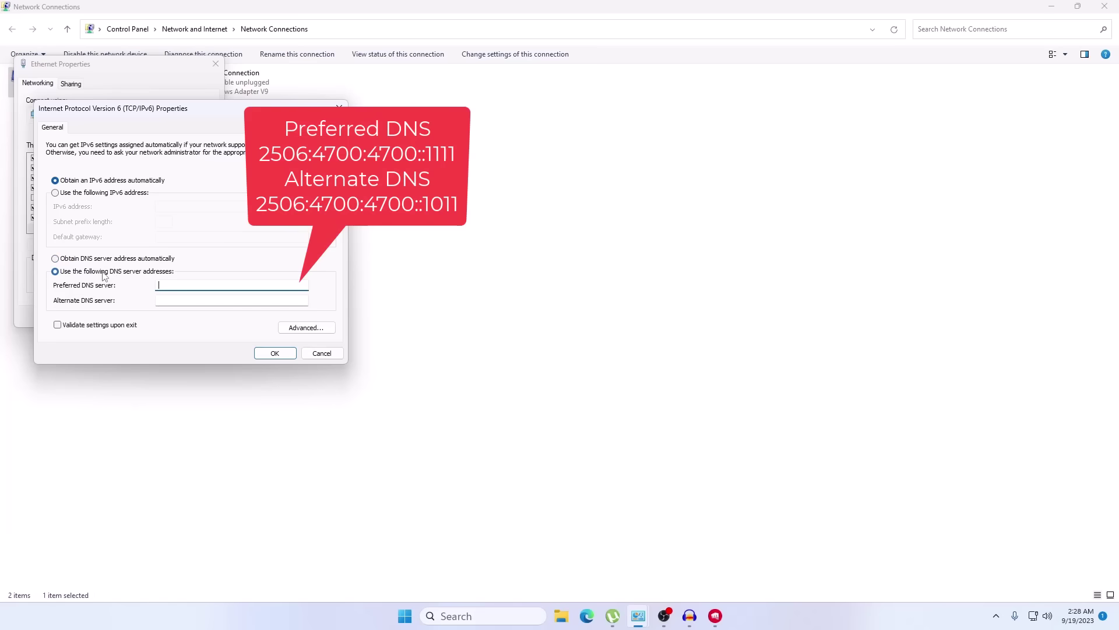
type("256")
type("0:4700:")
type("4700")
type("::11")
key("Tab")
type("2506:4700:4700::1011")
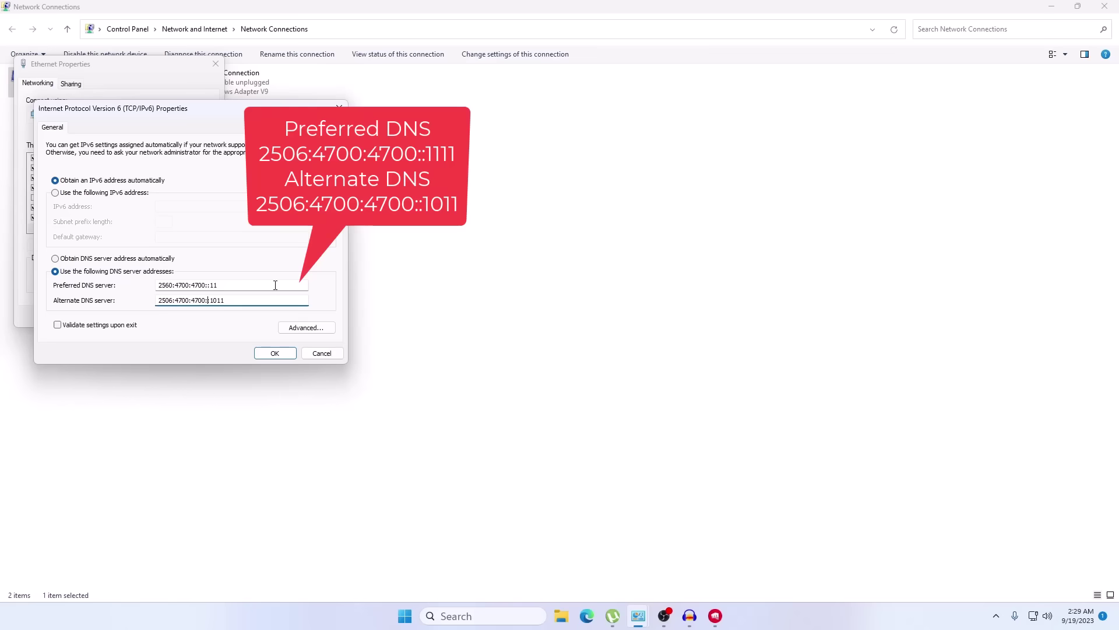
key("Left")
key("Left")
key("Left")
left_click(275, 354)
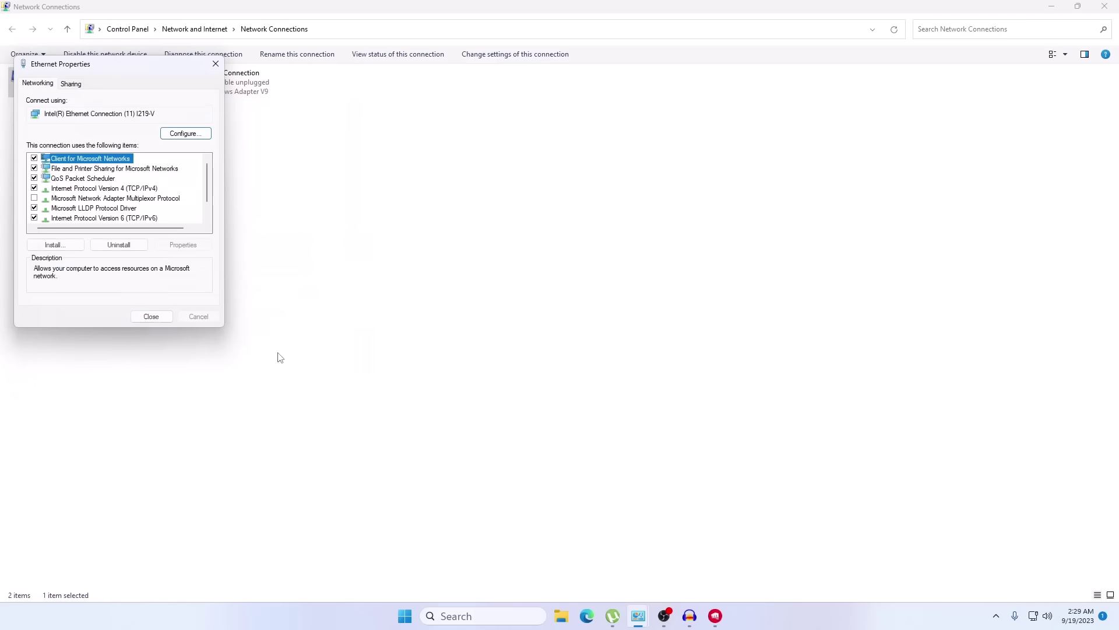
- Close Ethernet Properties, Network Connections and Network and Sharing Center
left_click(151, 318)
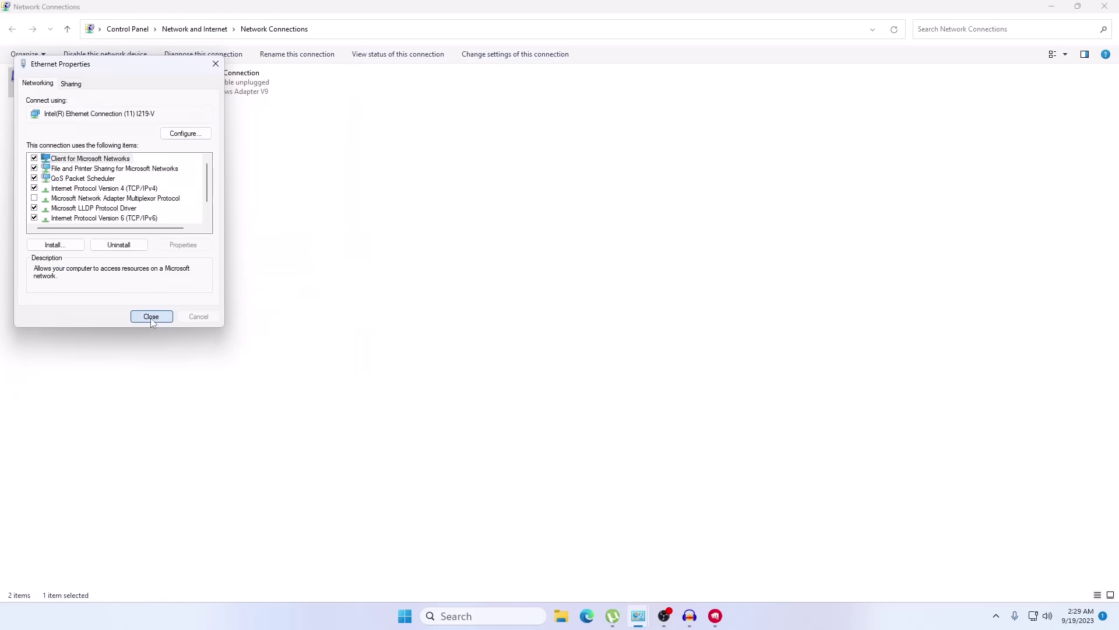
left_click(1116, 6)
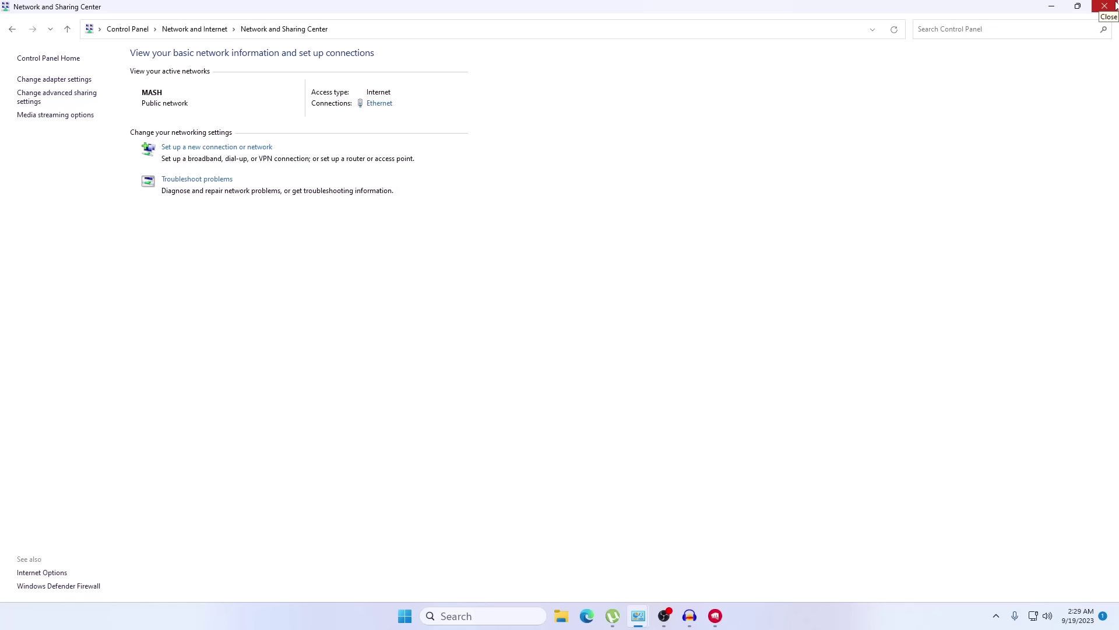
left_click(1104, 6)
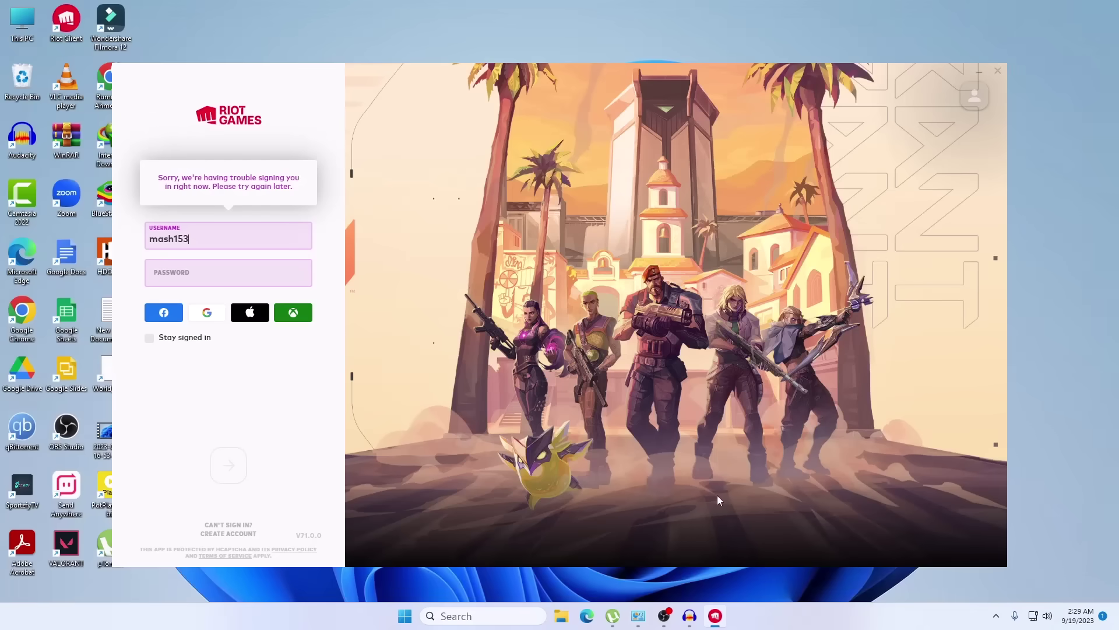
- Close the failed Riot sign-in window and submit the account password again
left_click(997, 70)
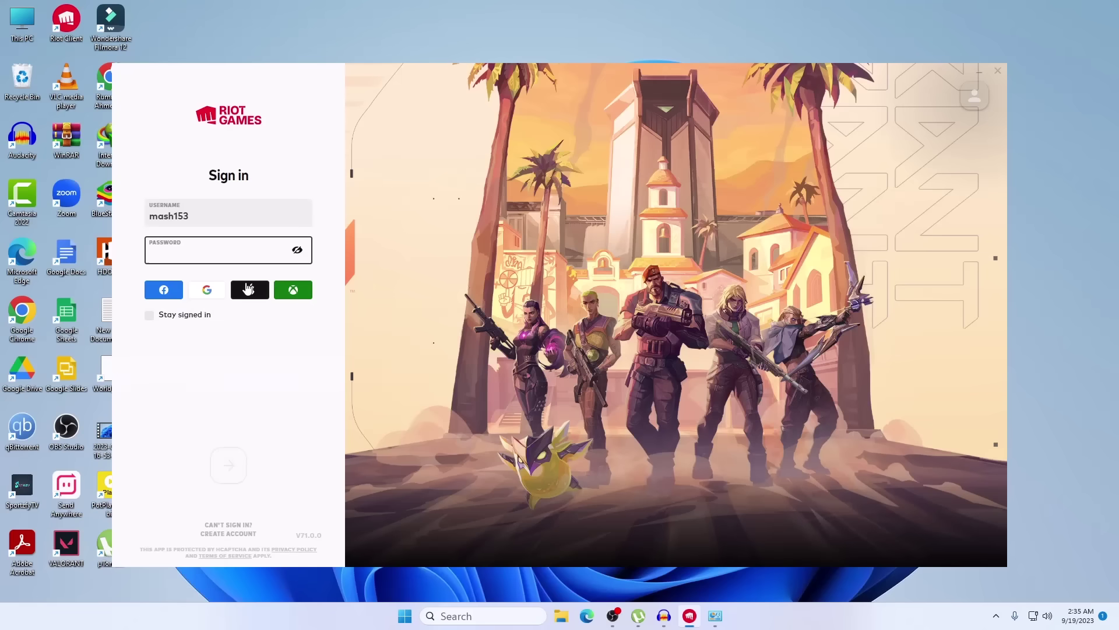
type("**********")
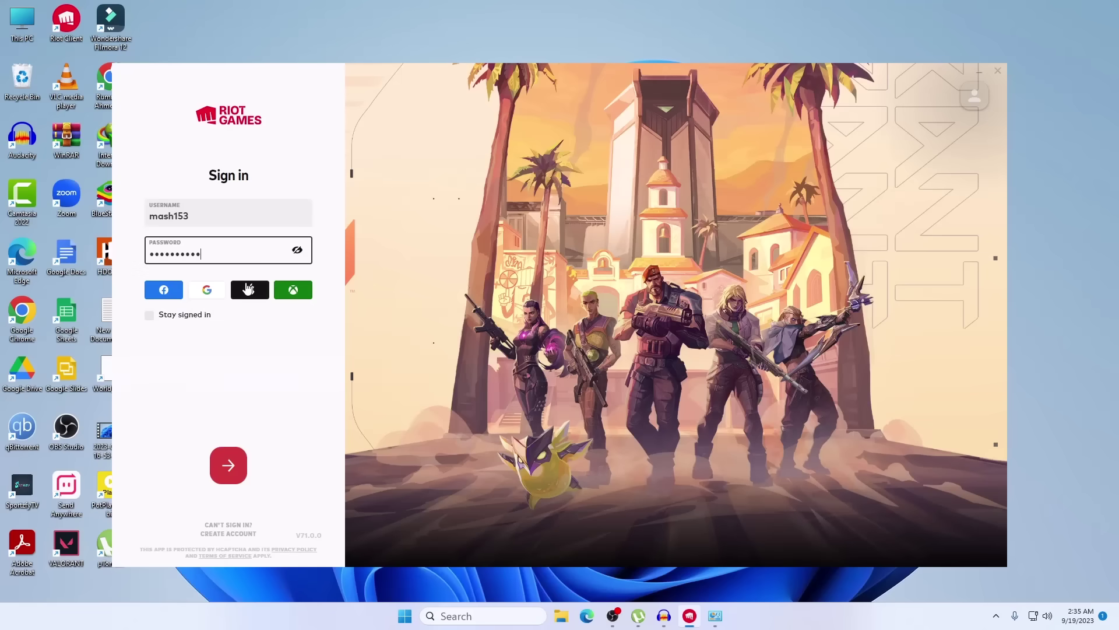
left_click(221, 465)
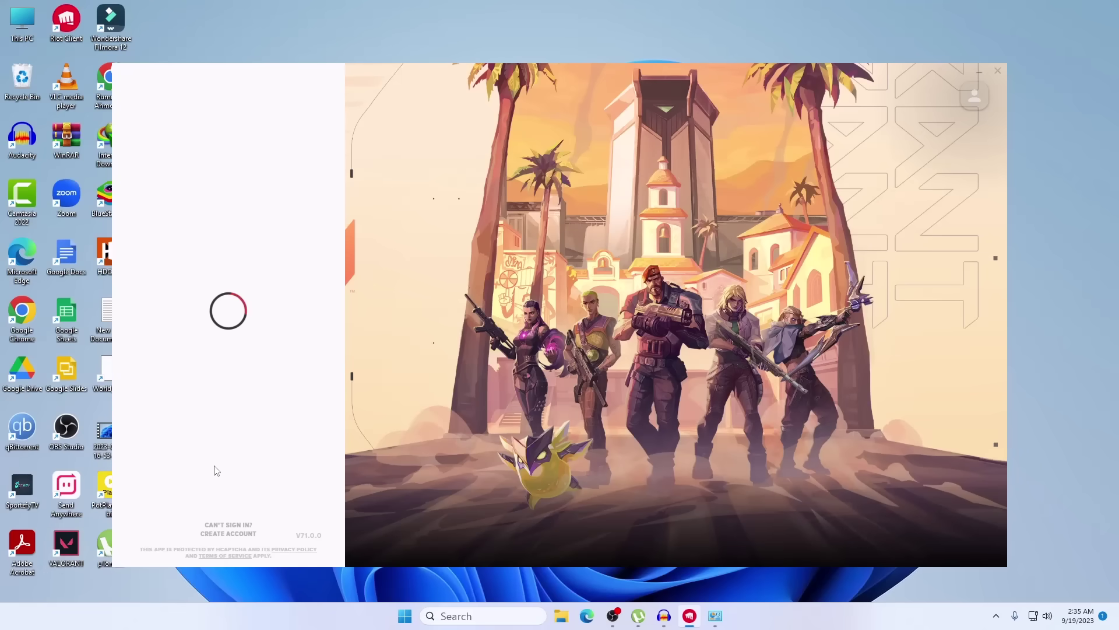